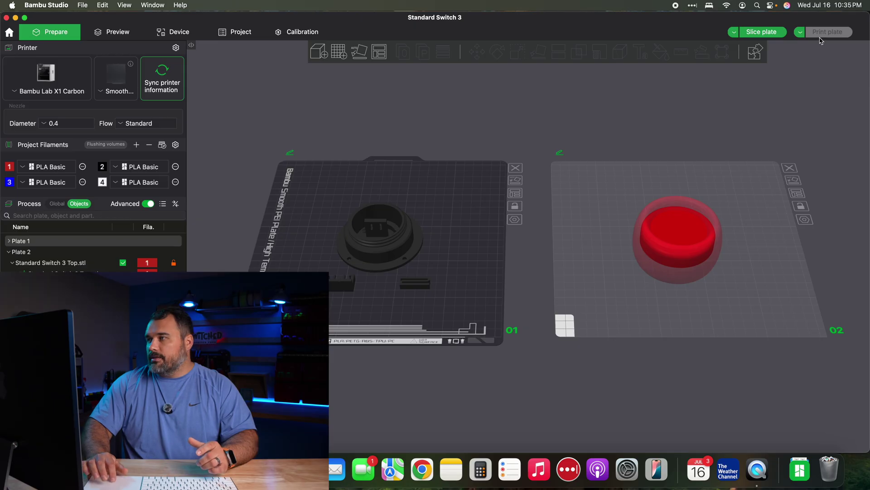
Add the text PRESS to the top surface of the Standard Switch 3 Top object on plate 2.
{"action": "left_click", "coordinate": [606, 238]}
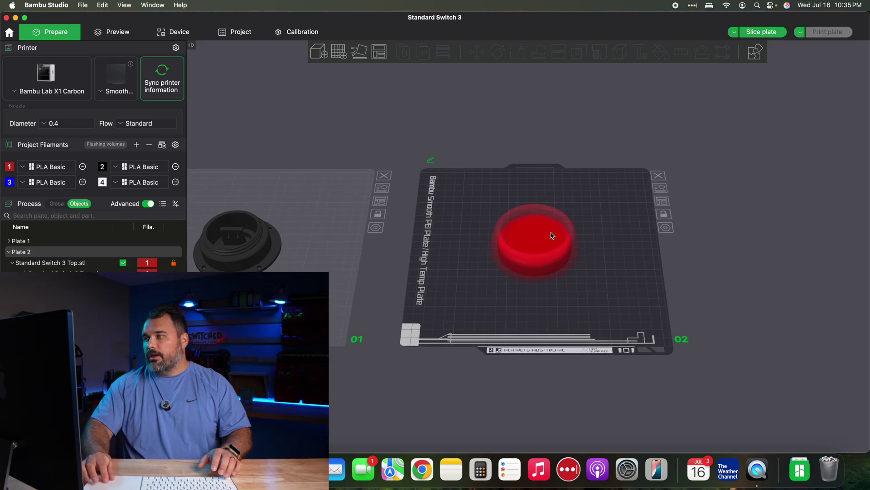
{"action": "scroll", "coordinate": [599, 238], "scroll_direction": "up", "scroll_amount": 5}
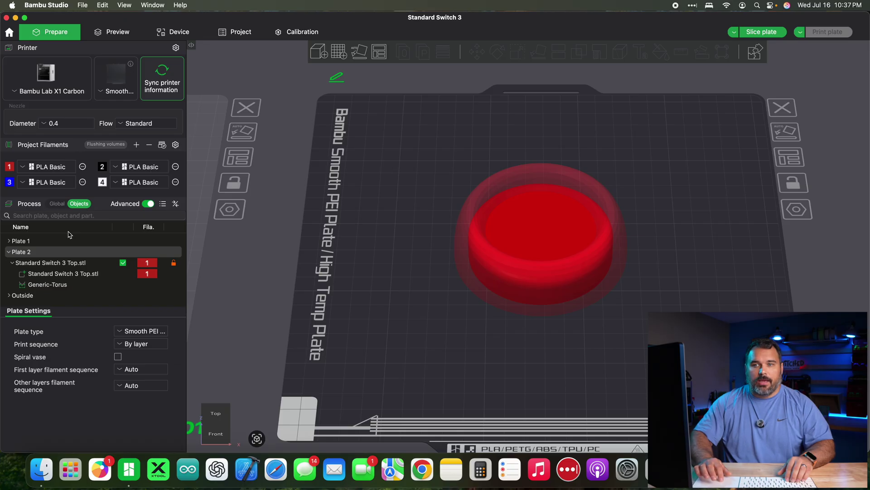
{"action": "left_click", "coordinate": [59, 264]}
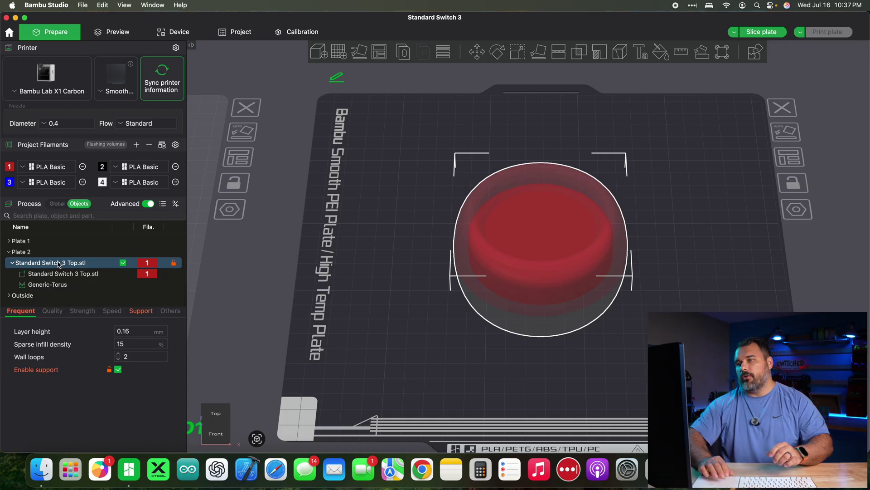
{"action": "left_click", "coordinate": [640, 52]}
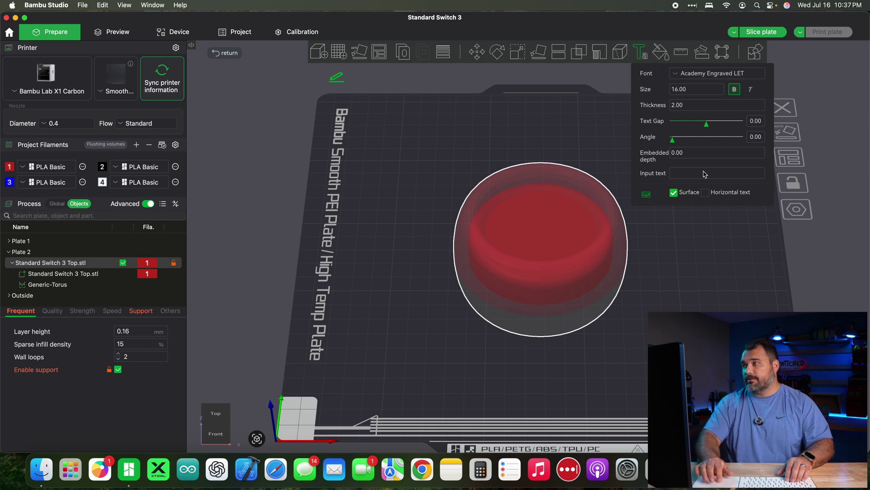
{"action": "type", "text": "PRESS"}
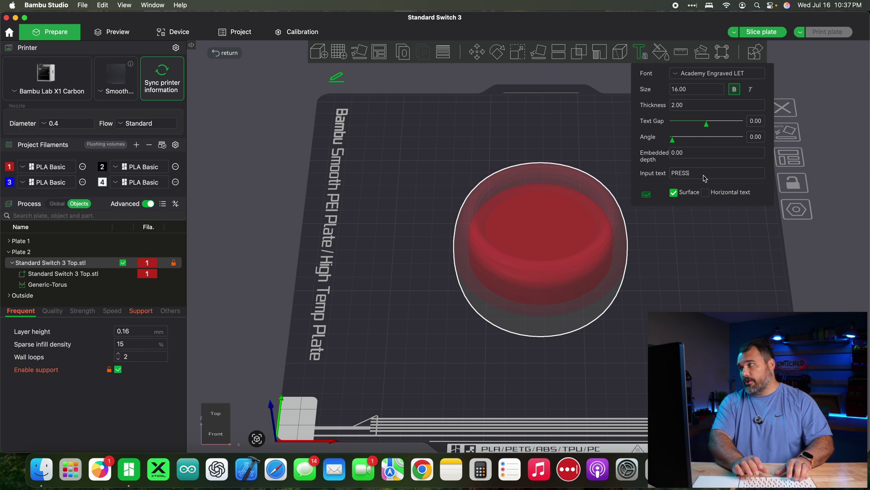
{"action": "left_click", "coordinate": [542, 226]}
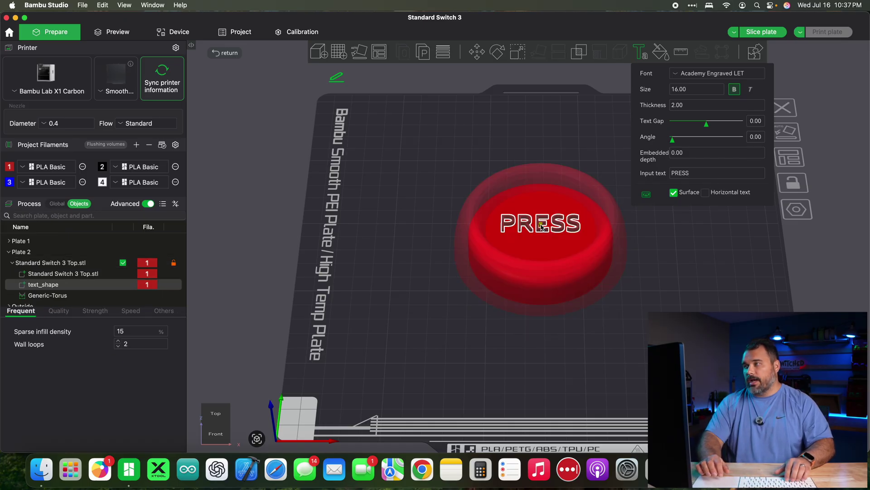
Set the PRESS text's font to Impact and widen its text gap to about 3.33.
{"action": "left_click", "coordinate": [677, 75]}
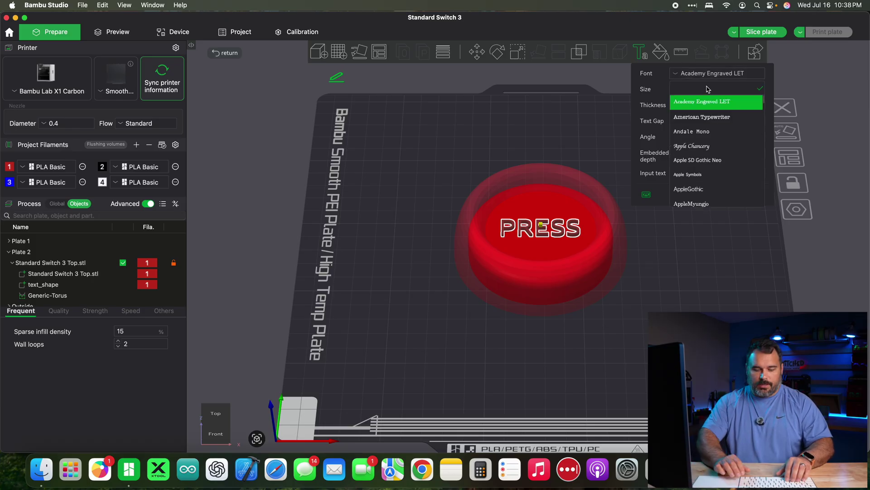
{"action": "type", "text": "impa"}
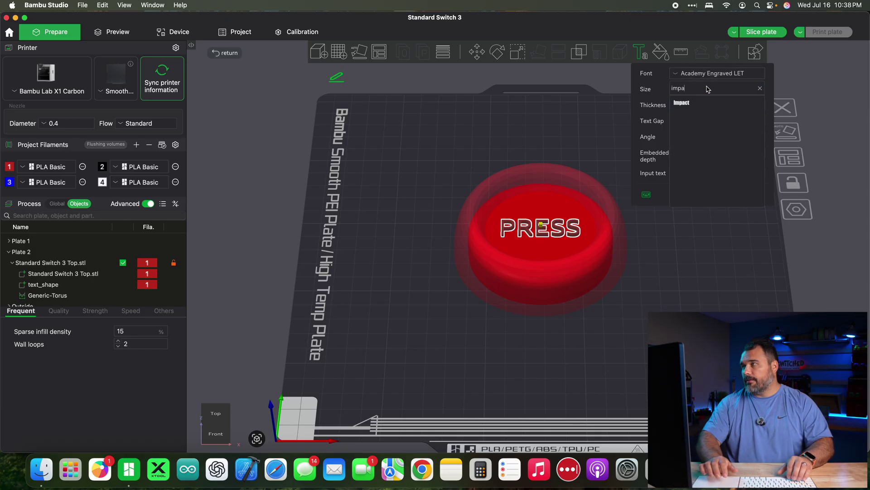
{"action": "left_click", "coordinate": [691, 103]}
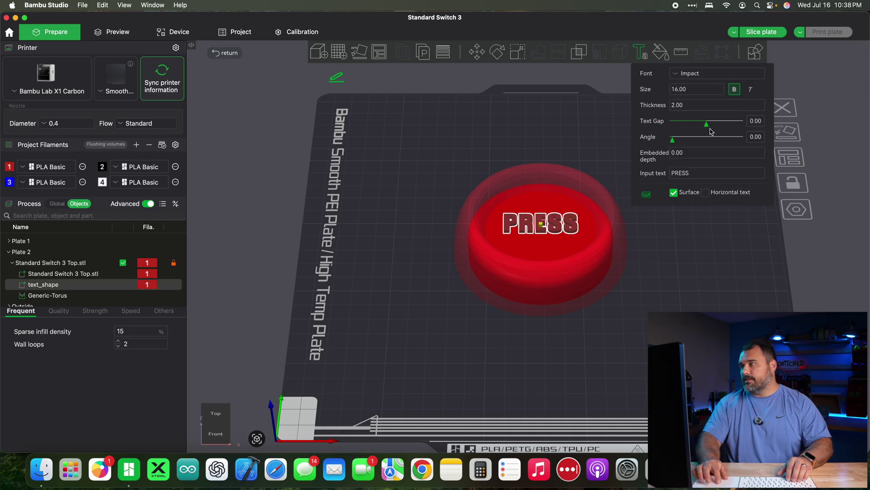
{"action": "left_click_drag", "start_coordinate": [707, 125], "coordinate": [709, 127]}
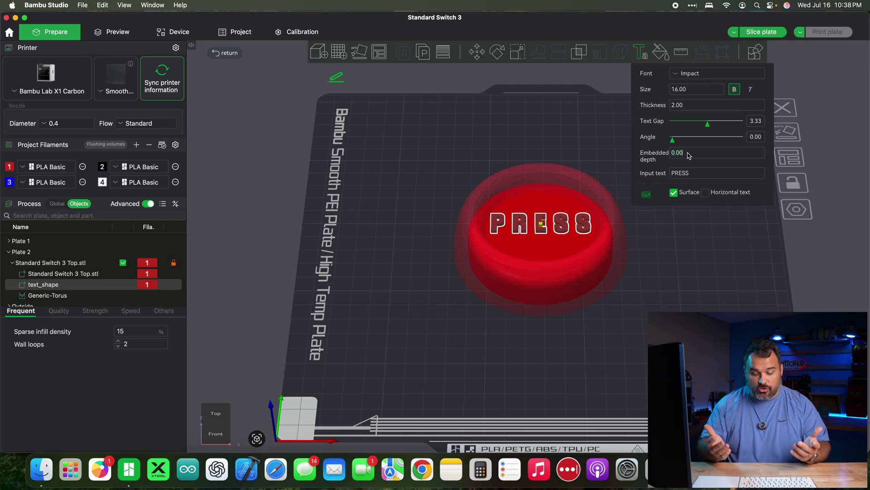
Set the PRESS text's embedded depth to 0.32 and its thickness to 1, finishing with a top view.
{"action": "key", "text": "BackSpace"}
{"action": "type", "text": ".32"}
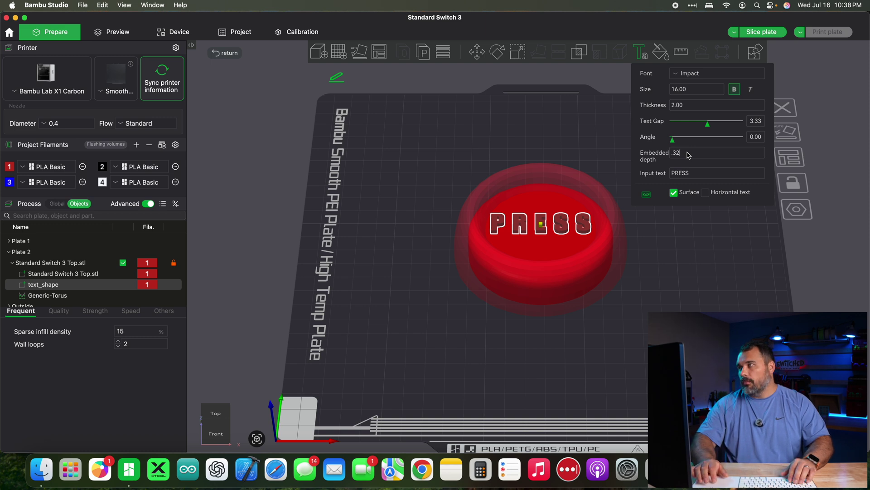
{"action": "key", "text": "Return"}
{"action": "left_click_drag", "start_coordinate": [631, 323], "coordinate": [631, 316]}
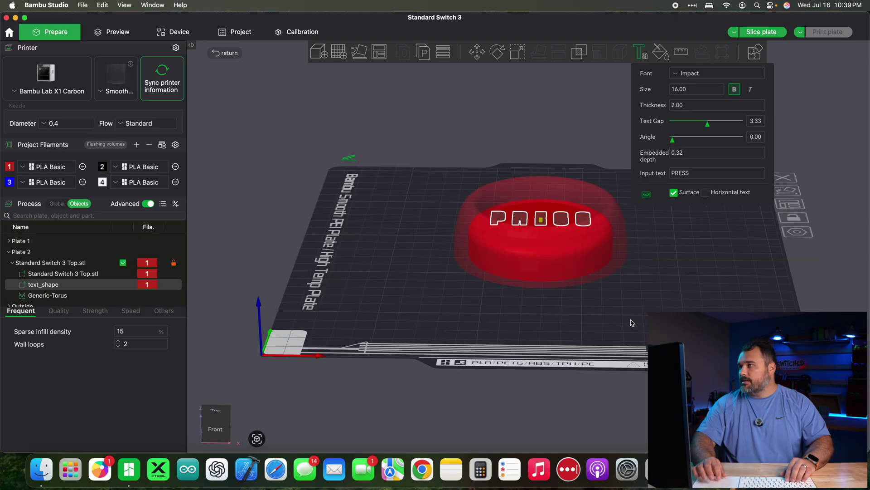
{"action": "double_click", "coordinate": [684, 109]}
{"action": "type", "text": "1"}
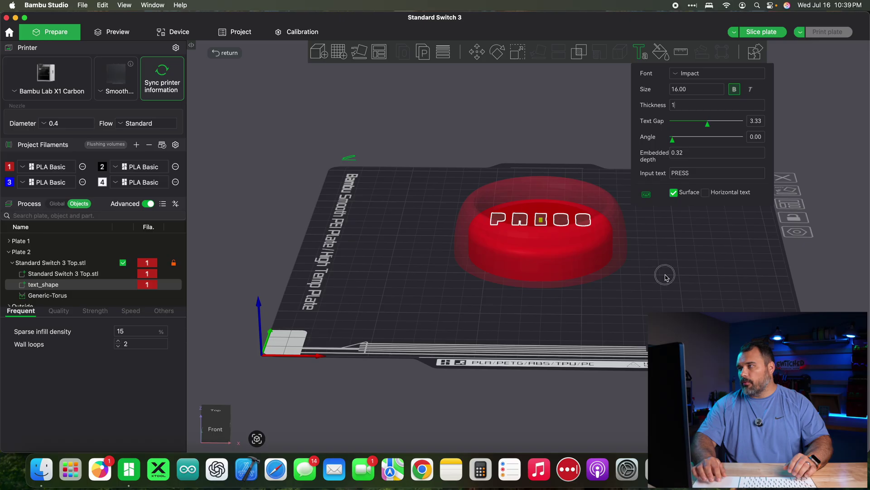
{"action": "left_click", "coordinate": [666, 277]}
{"action": "key", "text": "1"}
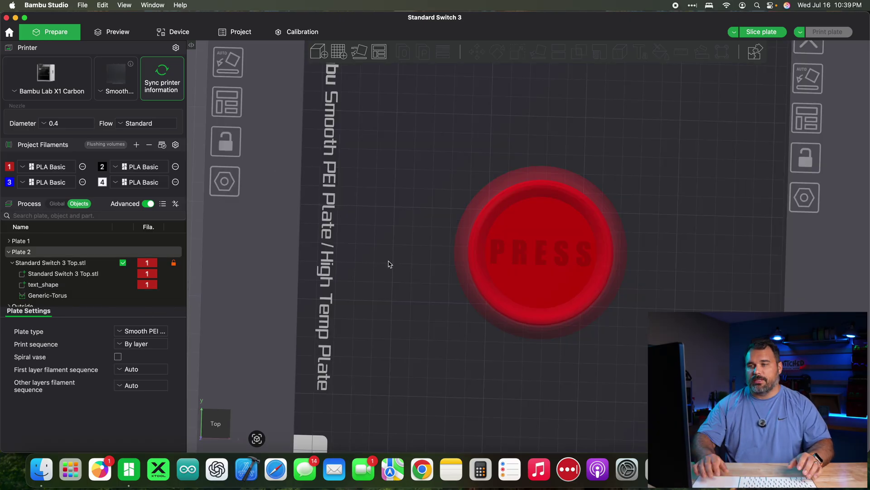
{"action": "left_click", "coordinate": [61, 289]}
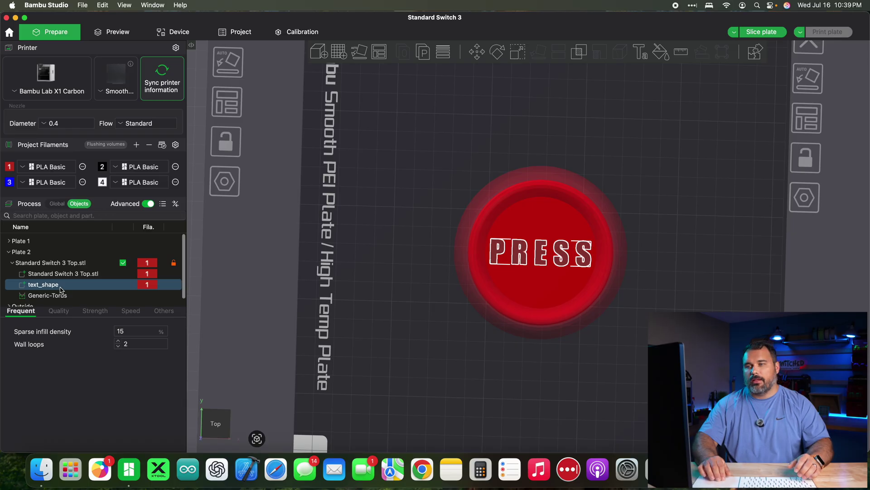
{"action": "right_click", "coordinate": [61, 289]}
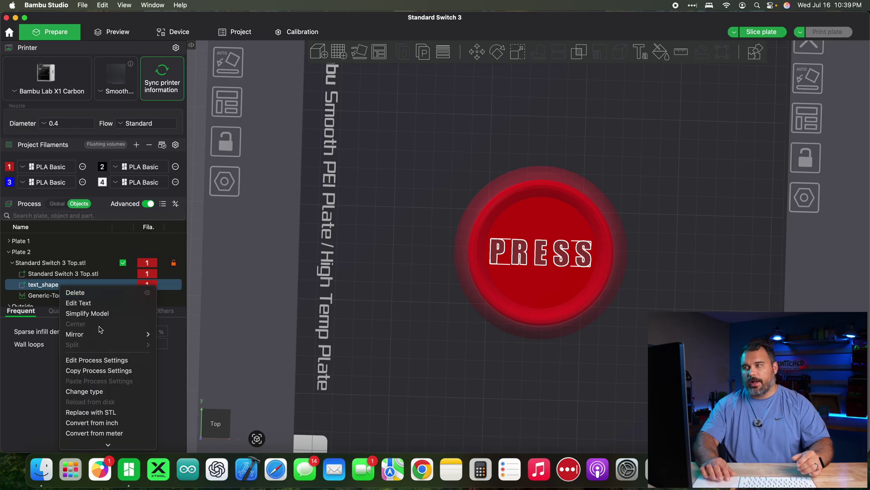
{"action": "left_click", "coordinate": [456, 369]}
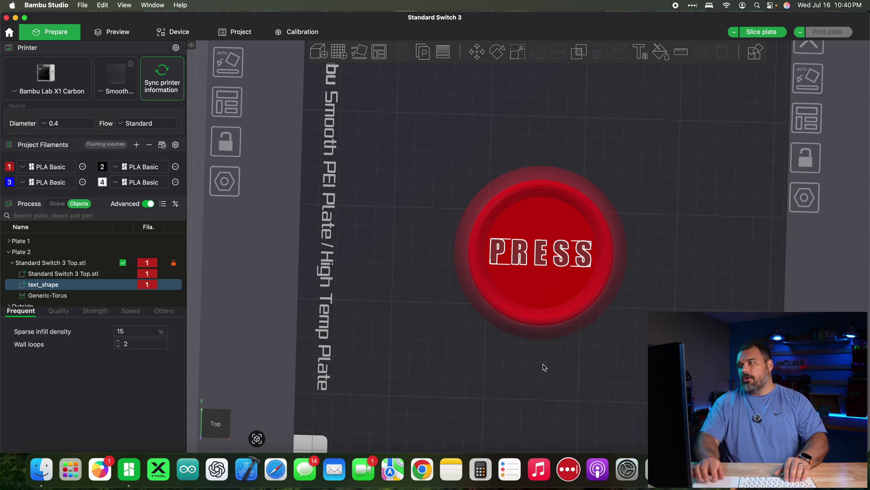
{"action": "left_click", "coordinate": [357, 313]}
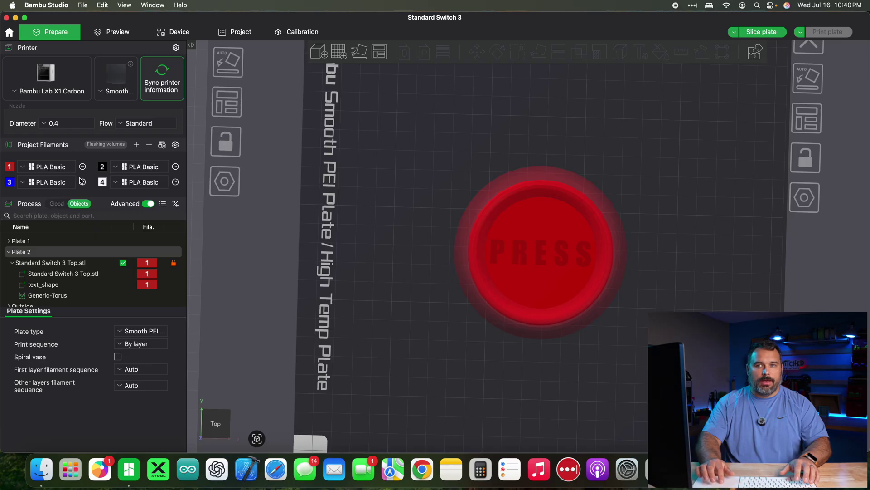
{"action": "left_click", "coordinate": [101, 167]}
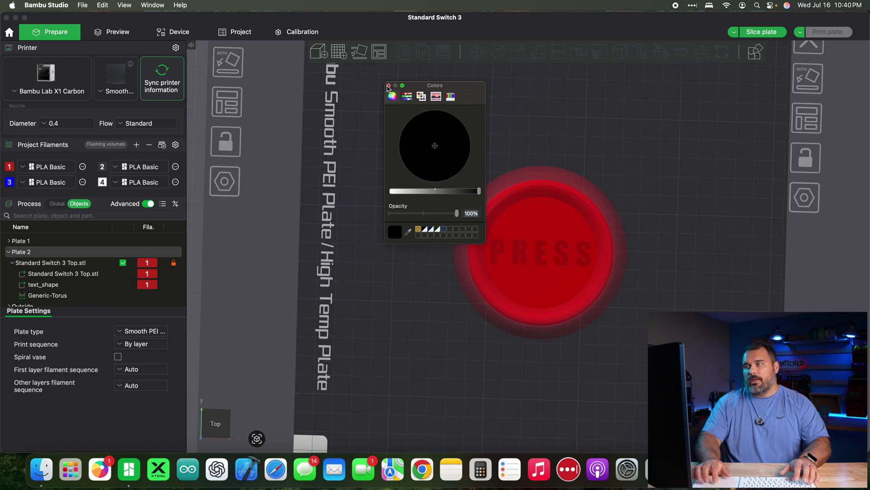
{"action": "left_click", "coordinate": [388, 85]}
Assign the black filament 2 to the PRESS text part and slice plate 2.
{"action": "left_click", "coordinate": [144, 289]}
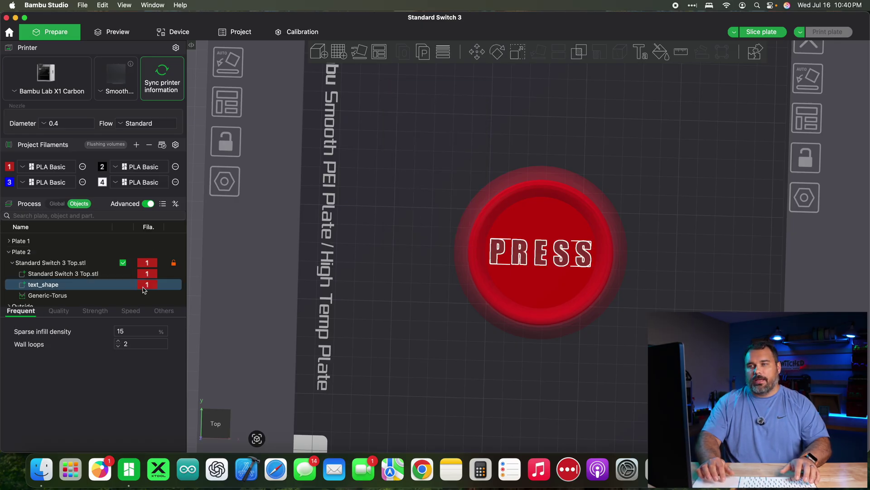
{"action": "left_click", "coordinate": [144, 289]}
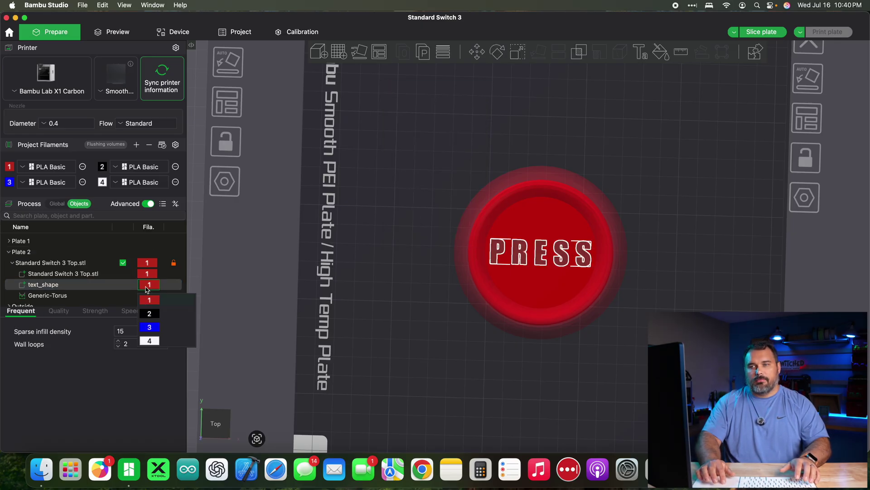
{"action": "left_click", "coordinate": [150, 317]}
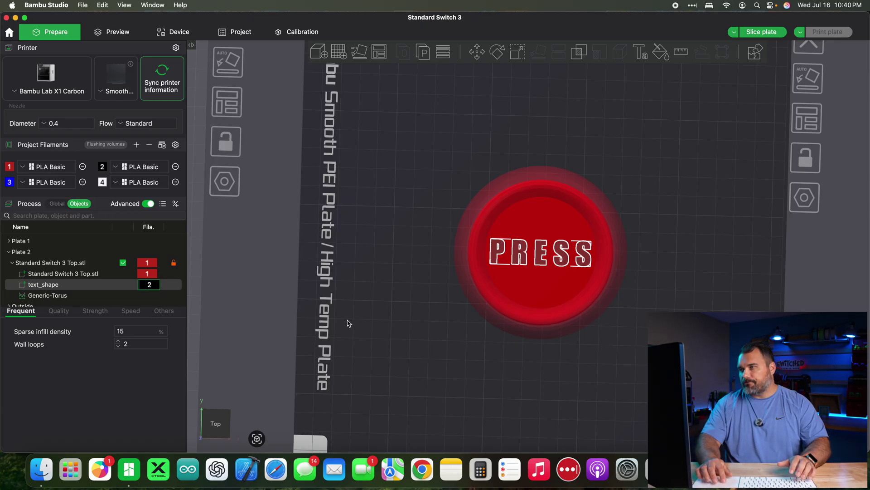
{"action": "left_click", "coordinate": [363, 321]}
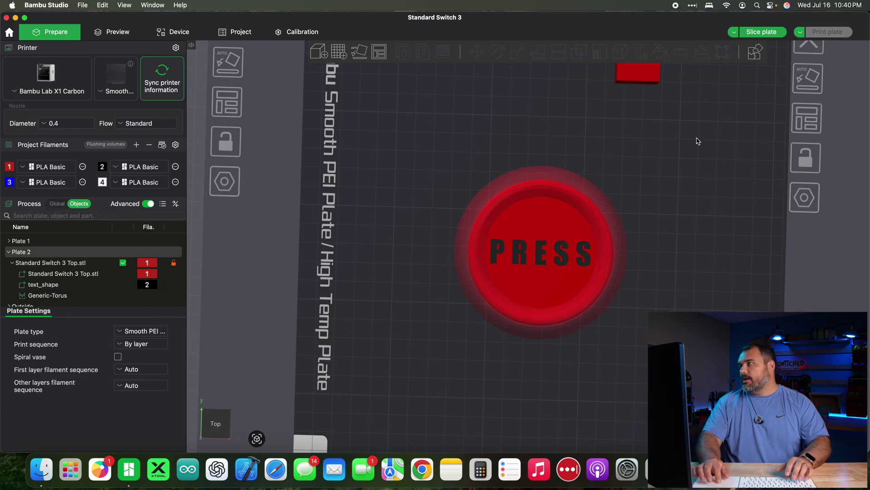
{"action": "left_click", "coordinate": [758, 32]}
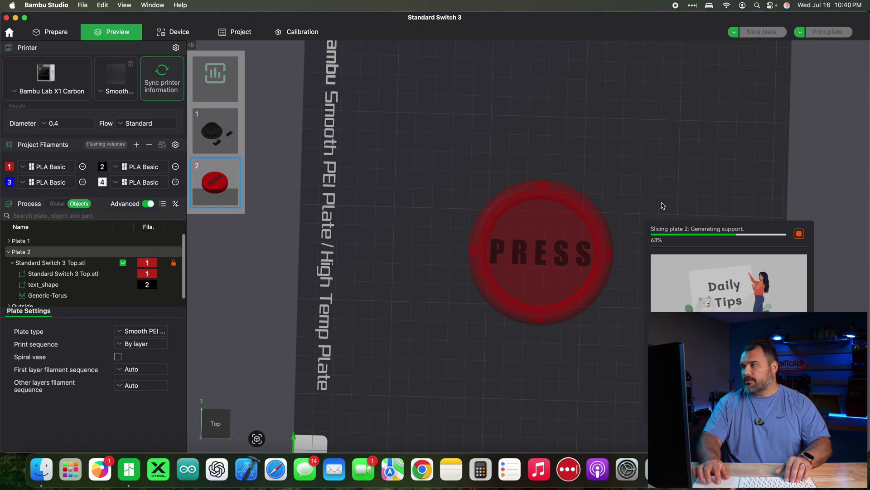
{"action": "mouse_move", "coordinate": [553, 151]}
{"action": "left_mouse_down"}
{"action": "mouse_move", "coordinate": [552, 127]}
{"action": "mouse_move", "coordinate": [553, 139]}
{"action": "left_mouse_up"}
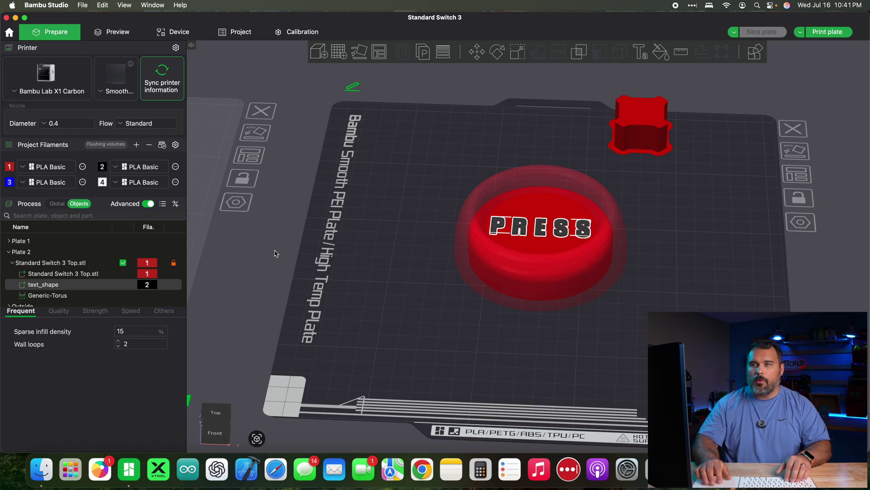
Change the part type of the PRESS text from Part to Modifier.
{"action": "right_click", "coordinate": [71, 288]}
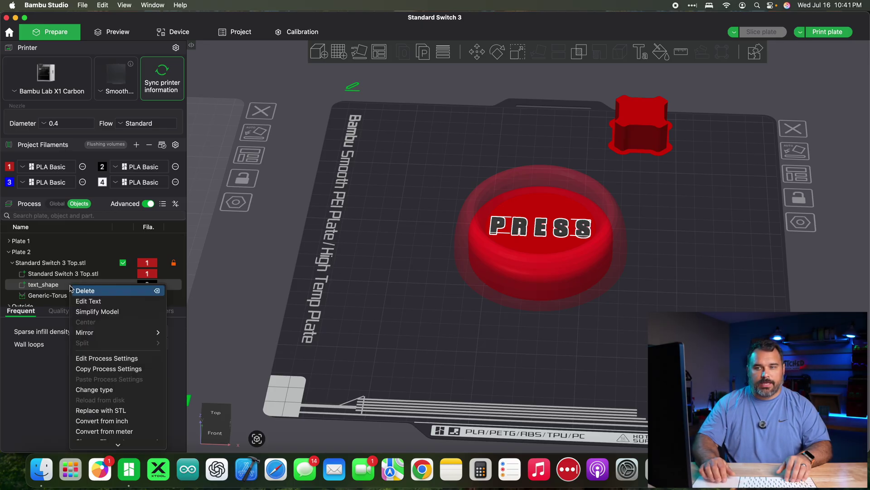
{"action": "left_click", "coordinate": [95, 391]}
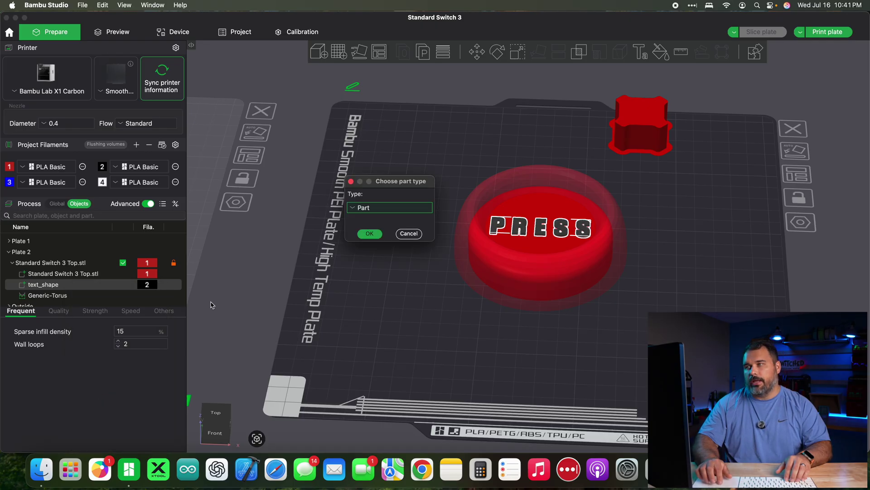
{"action": "left_click", "coordinate": [354, 211]}
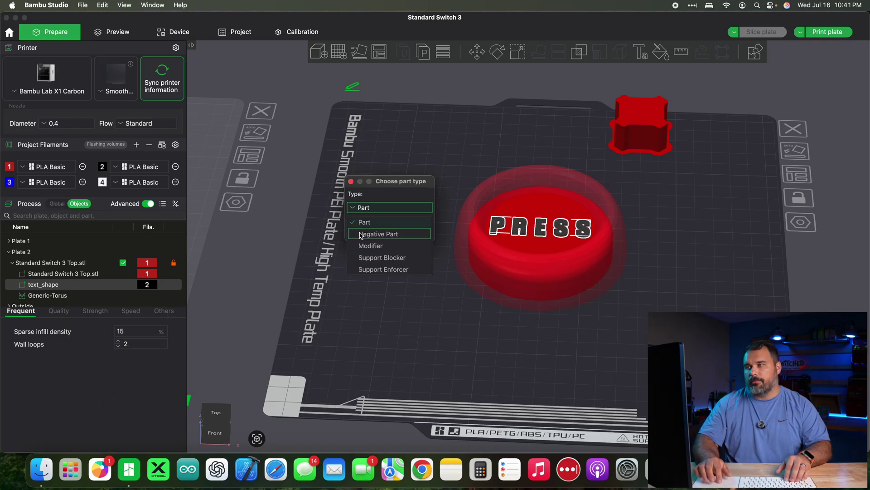
{"action": "left_click", "coordinate": [364, 249]}
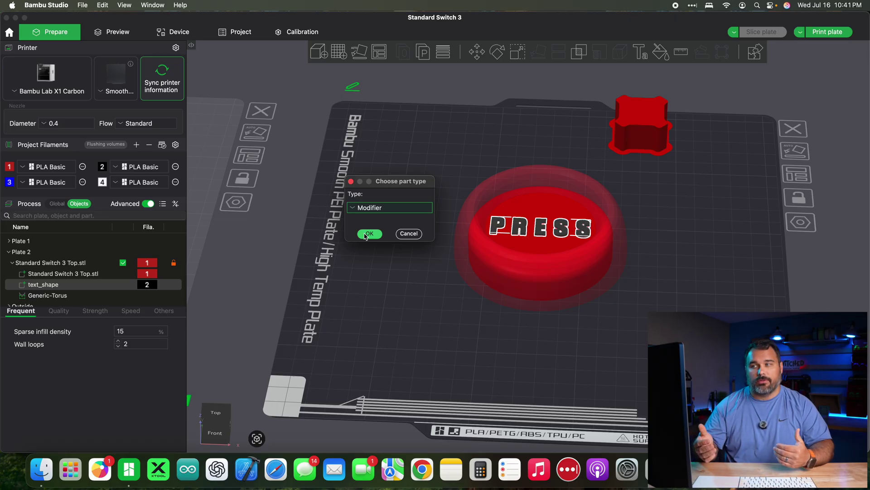
{"action": "left_click", "coordinate": [368, 234]}
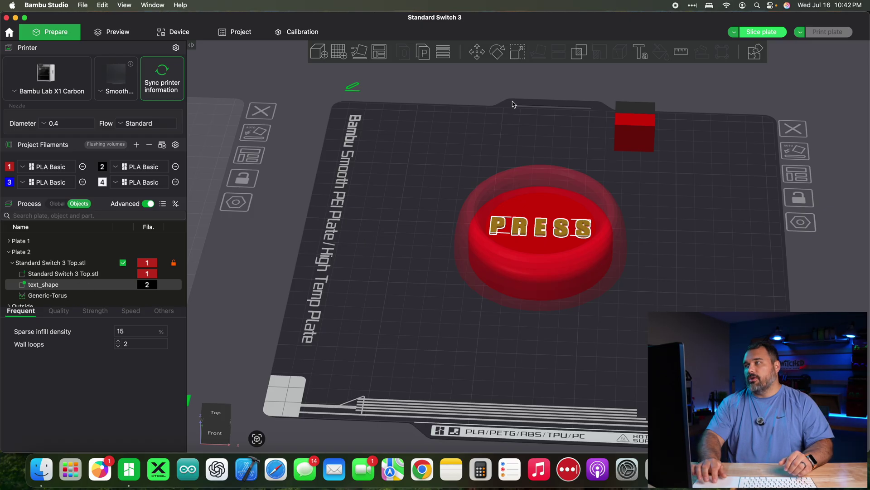
Set the PRESS text modifier's embedded depth to 0.64.
{"action": "left_click", "coordinate": [641, 52]}
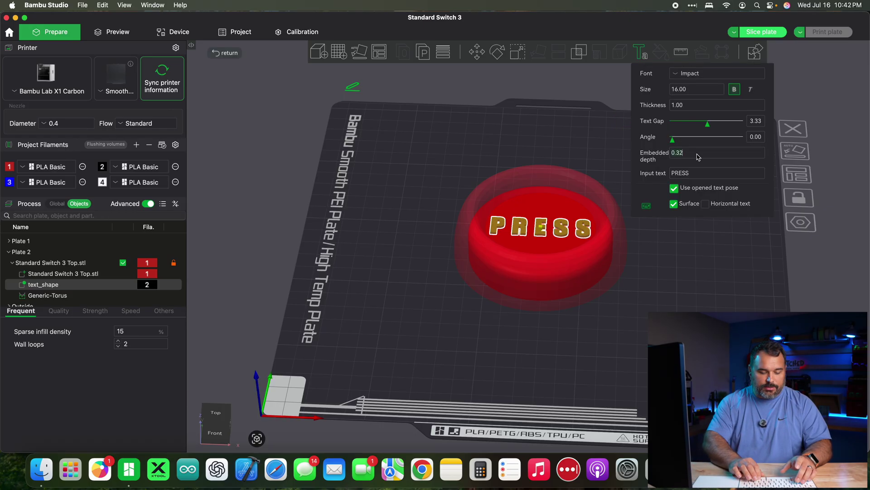
{"action": "key", "text": "BackSpace"}
{"action": "type", "text": ".64"}
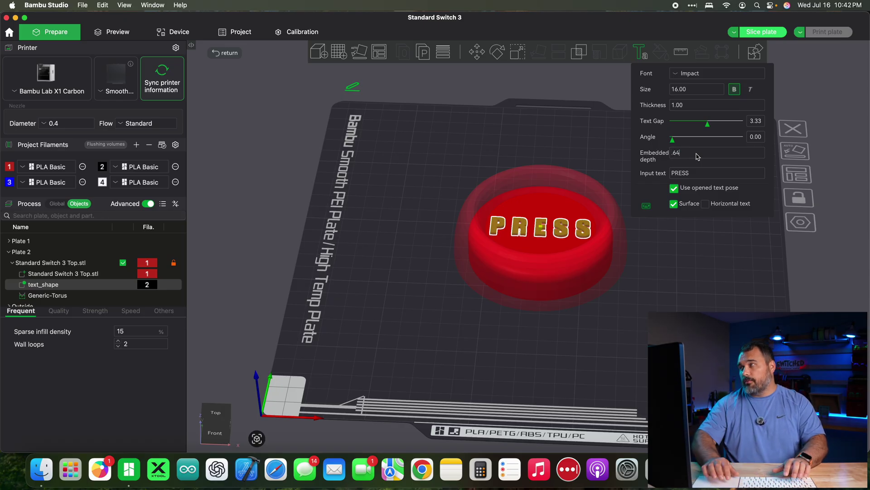
{"action": "left_click", "coordinate": [723, 277]}
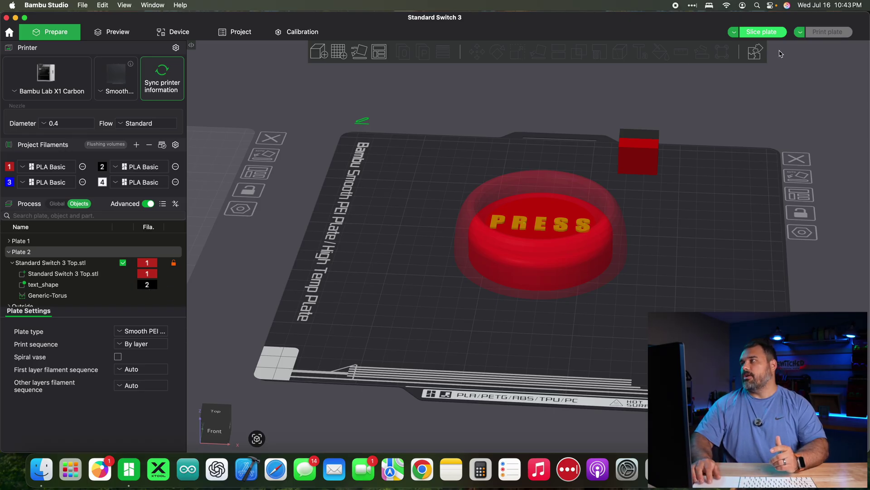
Slice plate 2 again and view the sliced button top from the front.
{"action": "left_click", "coordinate": [766, 33]}
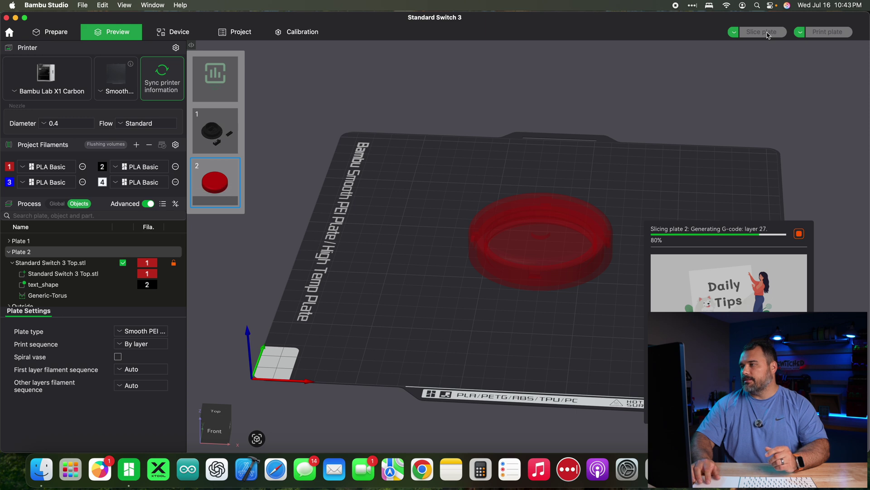
{"action": "key", "text": "3"}
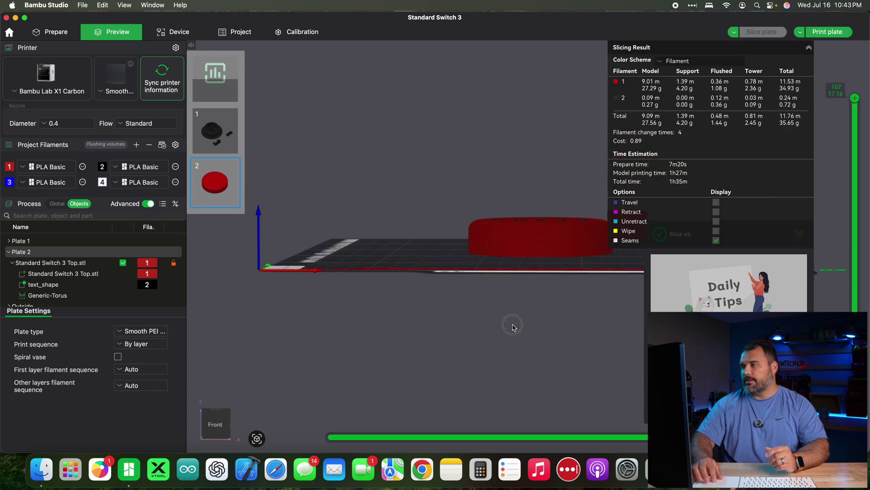
Examine the sliced PRESS button's top layers between layers 103 and 107, then collapse the slicing statistics.
{"action": "left_click_drag", "start_coordinate": [512, 325], "coordinate": [513, 334]}
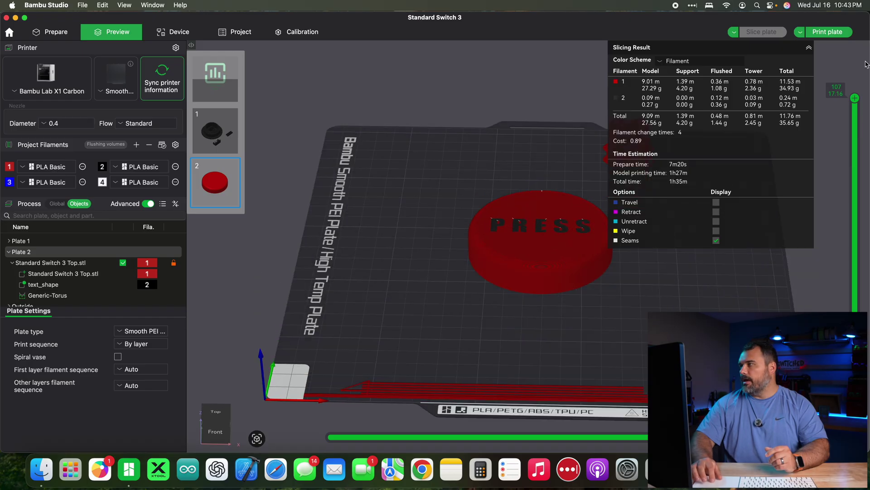
{"action": "left_click_drag", "start_coordinate": [855, 98], "coordinate": [866, 113]}
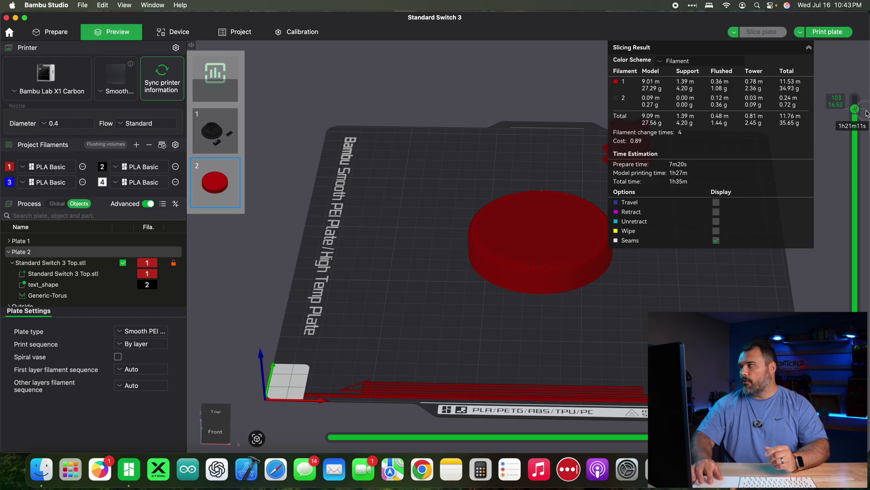
{"action": "left_click_drag", "start_coordinate": [866, 114], "coordinate": [867, 86]}
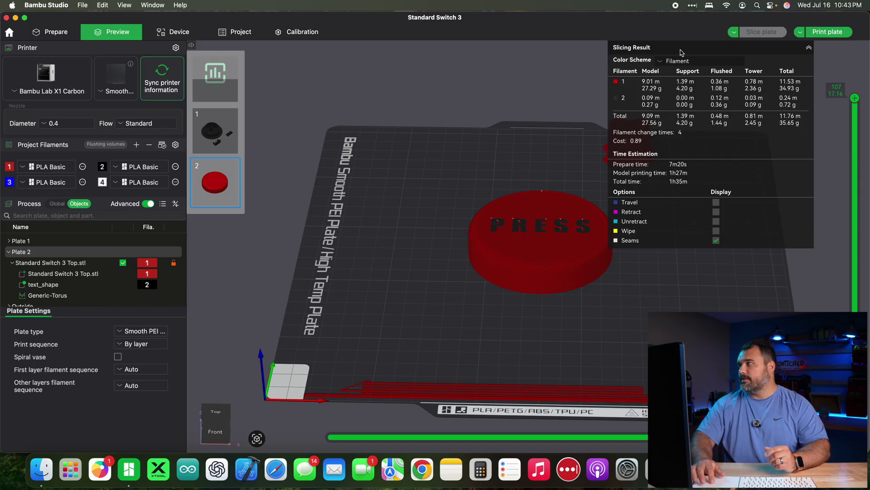
{"action": "left_click", "coordinate": [809, 48]}
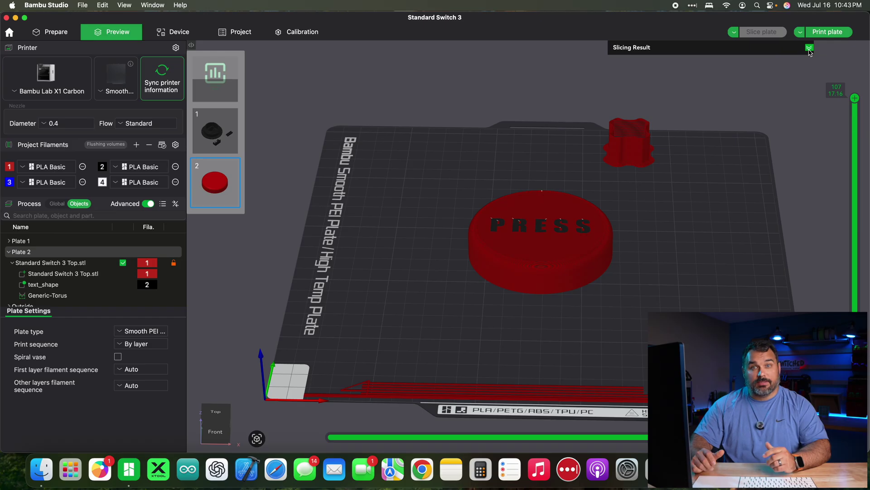
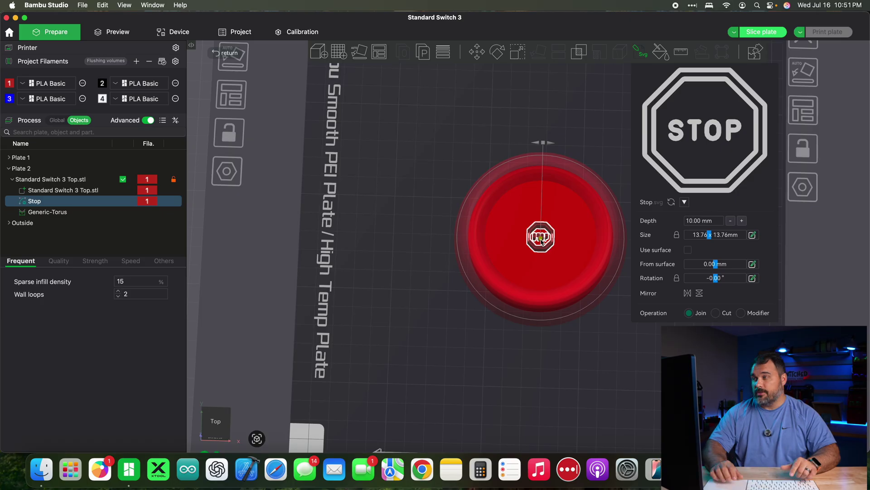
Position the Stop SVG at the centre of the red button top and set its size to 50 mm.
{"action": "mouse_move", "coordinate": [542, 241]}
{"action": "left_mouse_down"}
{"action": "mouse_move", "coordinate": [533, 239]}
{"action": "mouse_move", "coordinate": [542, 241]}
{"action": "left_mouse_up"}
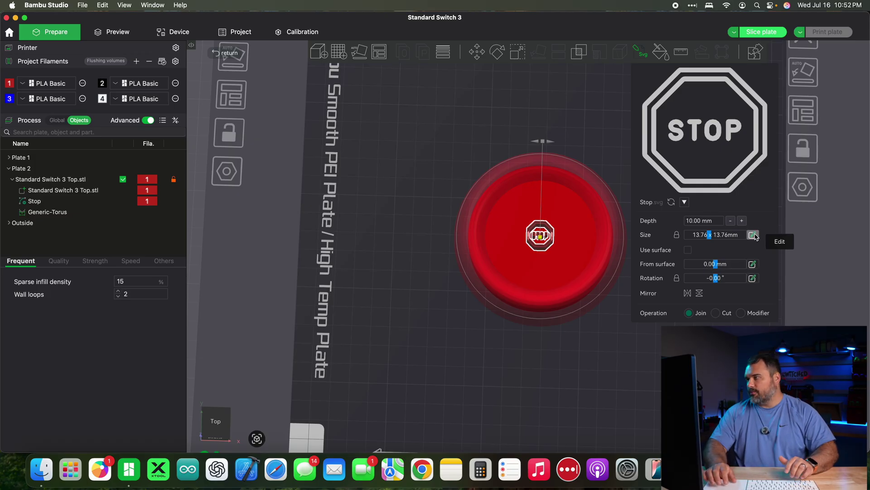
{"action": "left_click", "coordinate": [753, 235]}
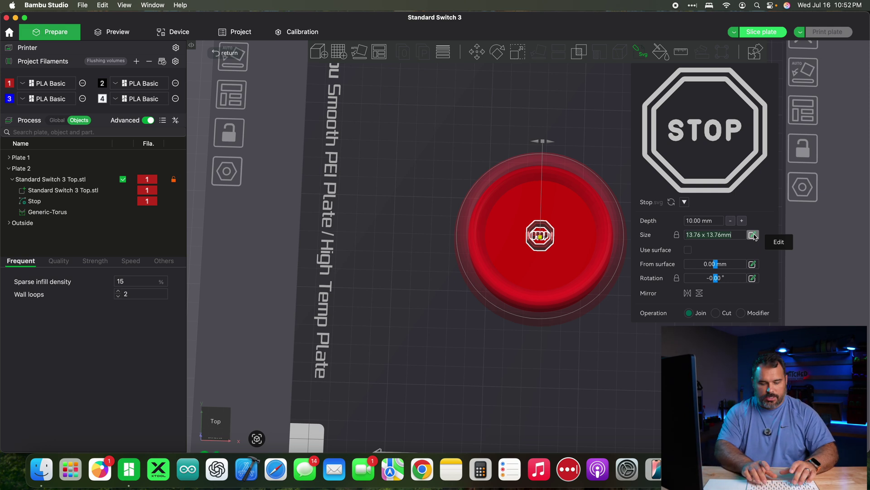
{"action": "key", "text": "super+a"}
{"action": "type", "text": "50"}
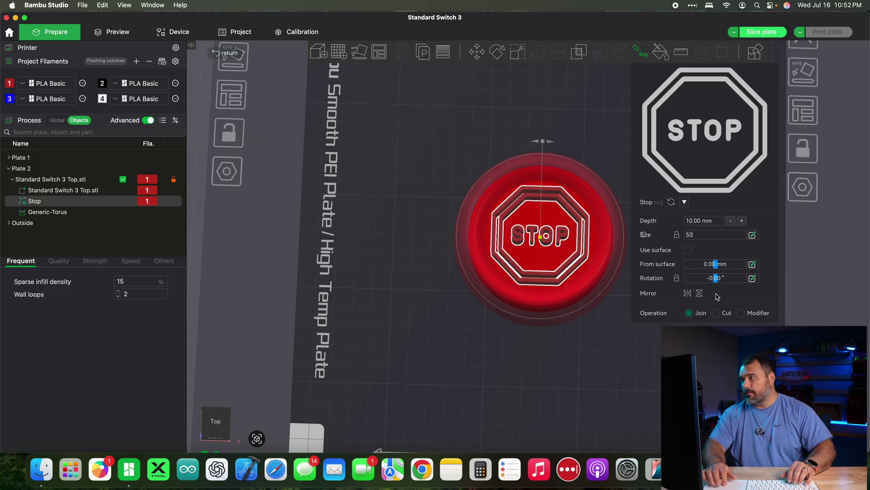
Set the Stop SVG's distance from the surface to -0.32 mm and check it from an angled view.
{"action": "left_click", "coordinate": [752, 264]}
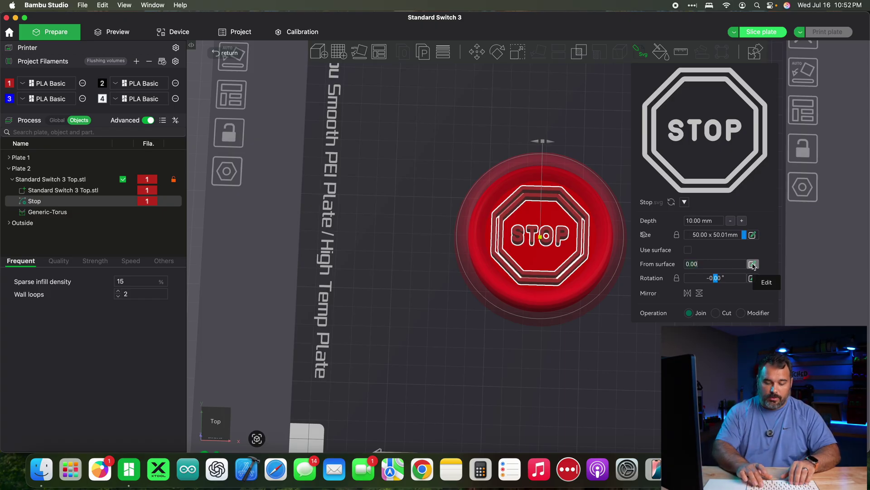
{"action": "type", "text": "-.32"}
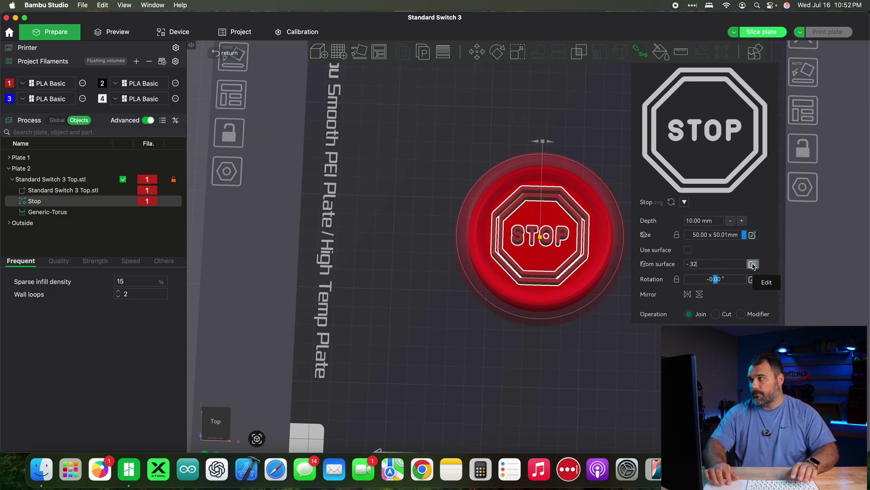
{"action": "key", "text": "Return"}
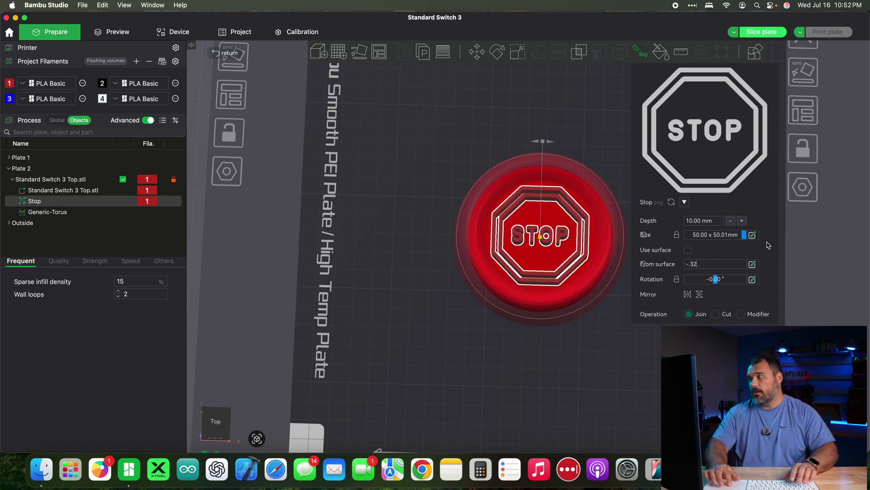
{"action": "left_click_drag", "start_coordinate": [535, 278], "coordinate": [537, 291]}
{"action": "mouse_move", "coordinate": [538, 345]}
{"action": "left_mouse_down"}
{"action": "mouse_move", "coordinate": [535, 323]}
{"action": "mouse_move", "coordinate": [533, 334]}
{"action": "left_mouse_up"}
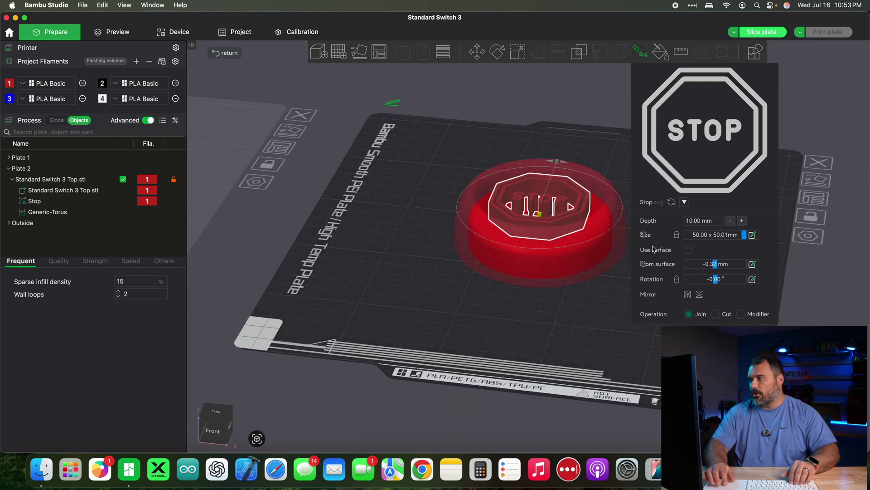
Reduce the Stop SVG's emboss depth to 1 mm and finish editing the SVG.
{"action": "left_click", "coordinate": [730, 224]}
{"action": "left_click", "coordinate": [730, 224]}
{"action": "left_click", "coordinate": [730, 224]}
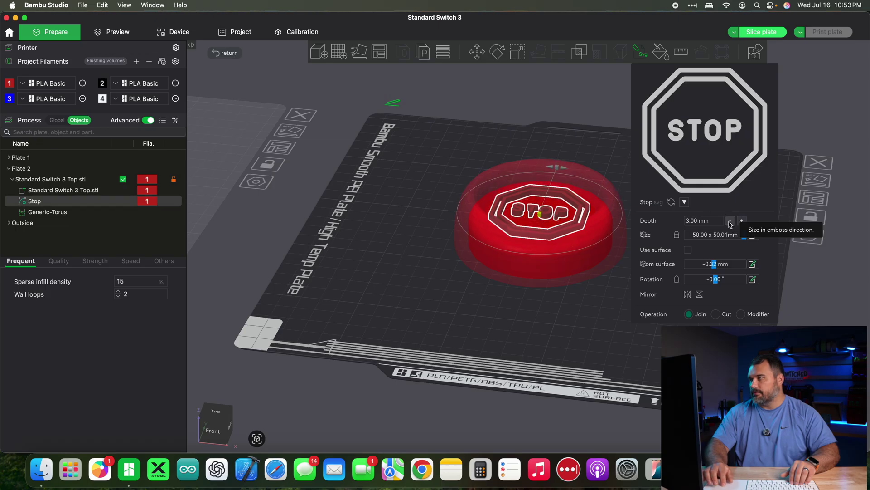
{"action": "left_click", "coordinate": [730, 224]}
{"action": "left_click", "coordinate": [730, 223]}
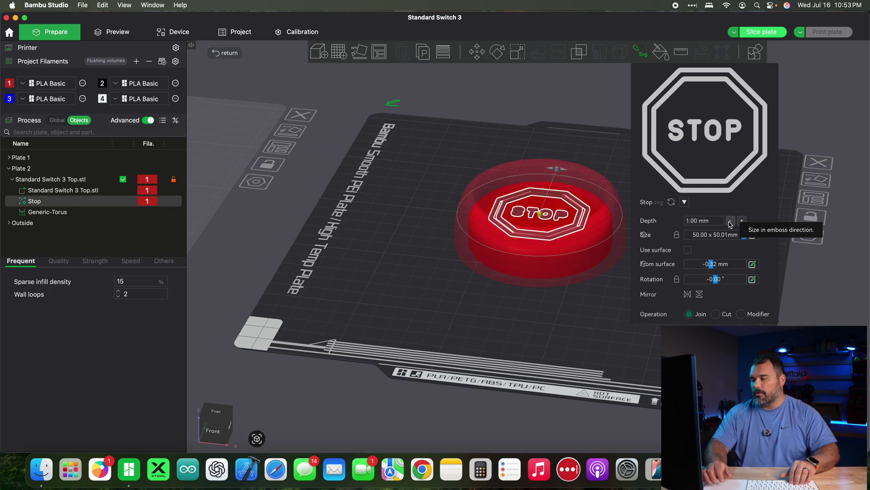
{"action": "left_click_drag", "start_coordinate": [600, 315], "coordinate": [604, 339]}
{"action": "left_click_drag", "start_coordinate": [547, 247], "coordinate": [544, 243]}
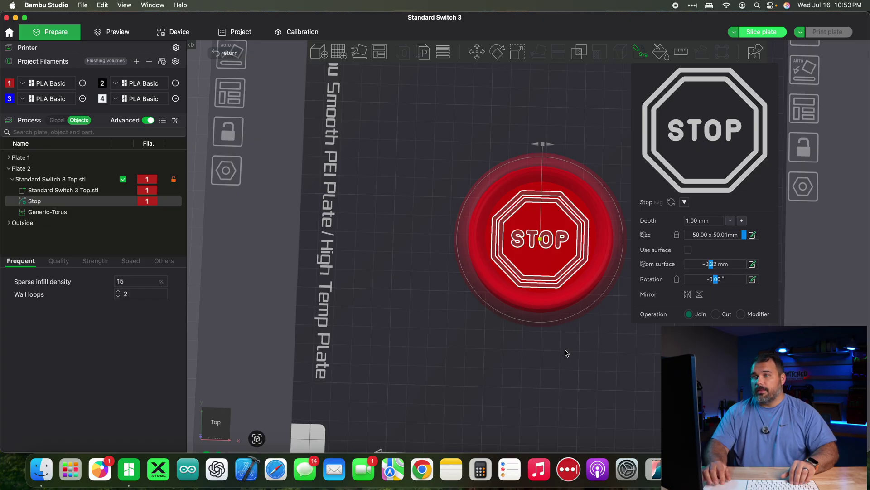
{"action": "left_click", "coordinate": [350, 229]}
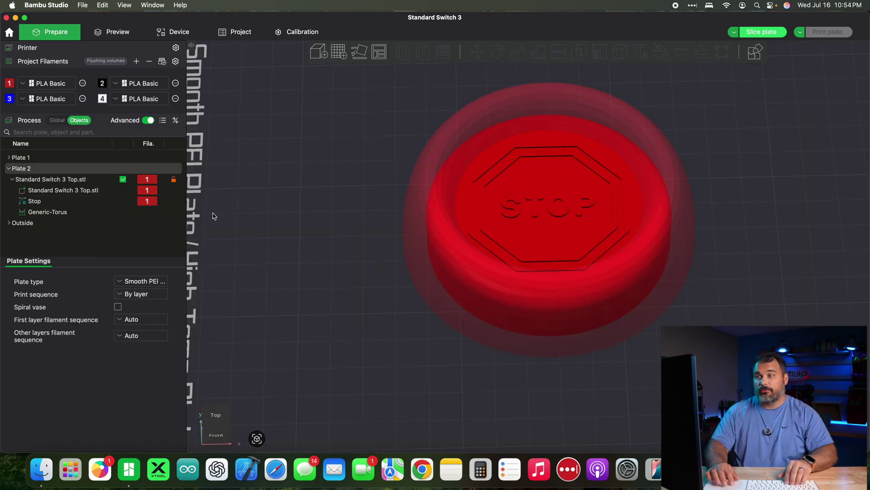
Assign the black filament 2 to the Stop part and slice plate 2.
{"action": "left_click", "coordinate": [150, 203]}
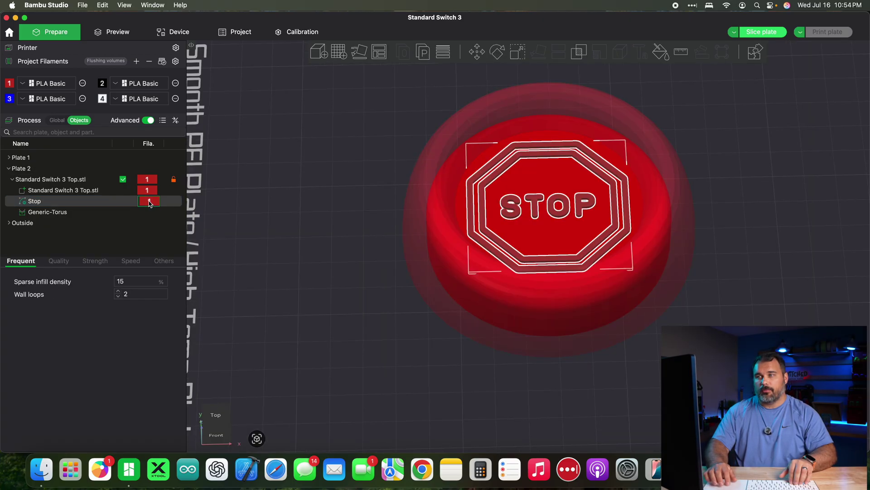
{"action": "left_click", "coordinate": [150, 203]}
{"action": "left_click", "coordinate": [152, 230]}
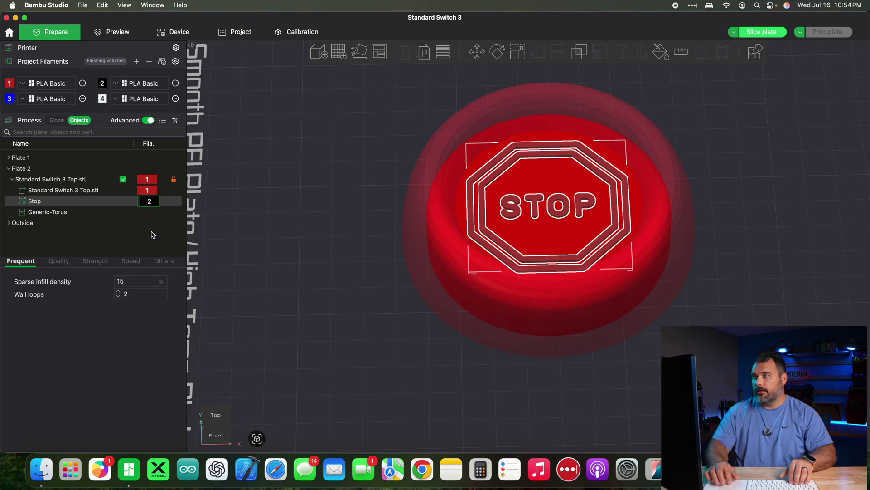
{"action": "left_click", "coordinate": [756, 35]}
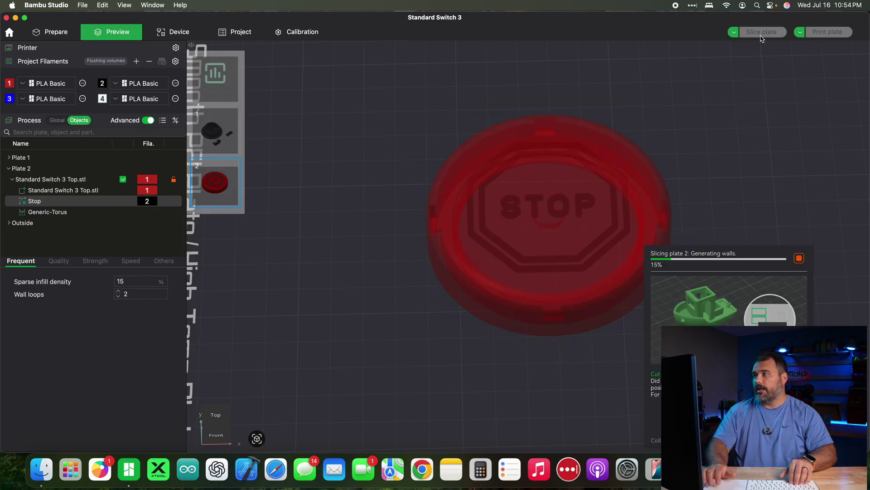
{"action": "left_click_drag", "start_coordinate": [384, 312], "coordinate": [385, 328]}
Return to the model preparation view and change the Stop part's type from Part to Modifier.
{"action": "left_click", "coordinate": [49, 35]}
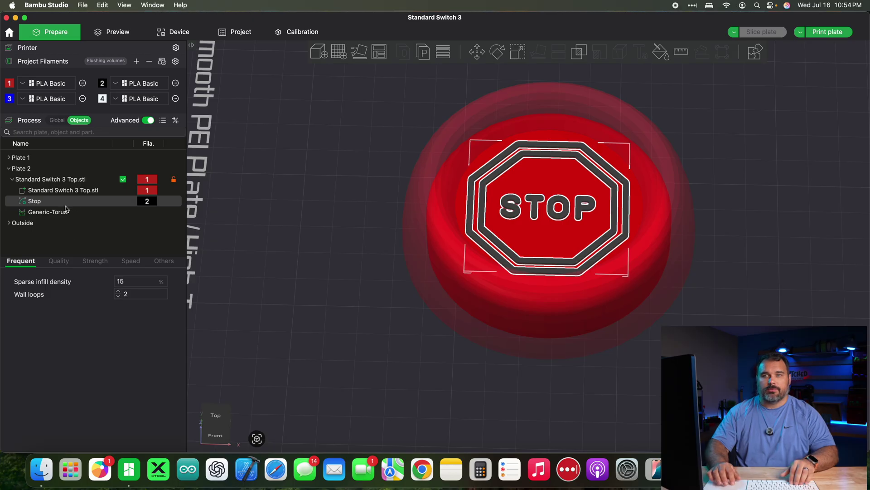
{"action": "right_click", "coordinate": [46, 205]}
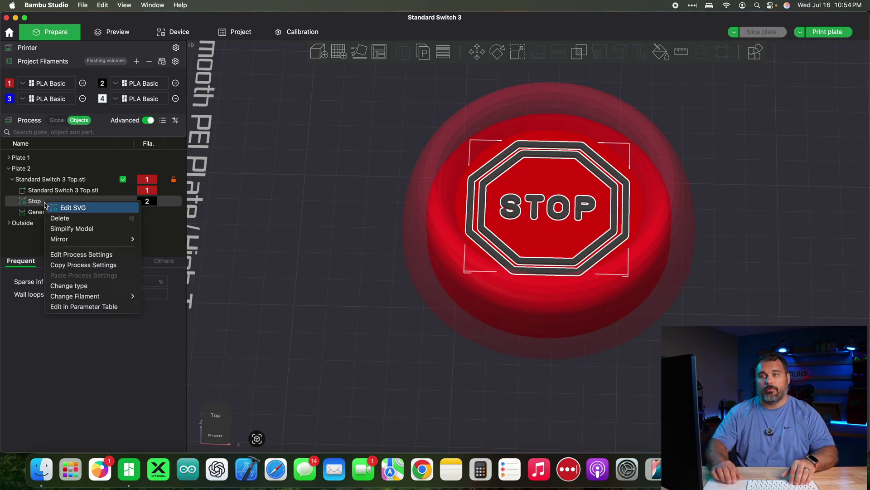
{"action": "left_click", "coordinate": [71, 287]}
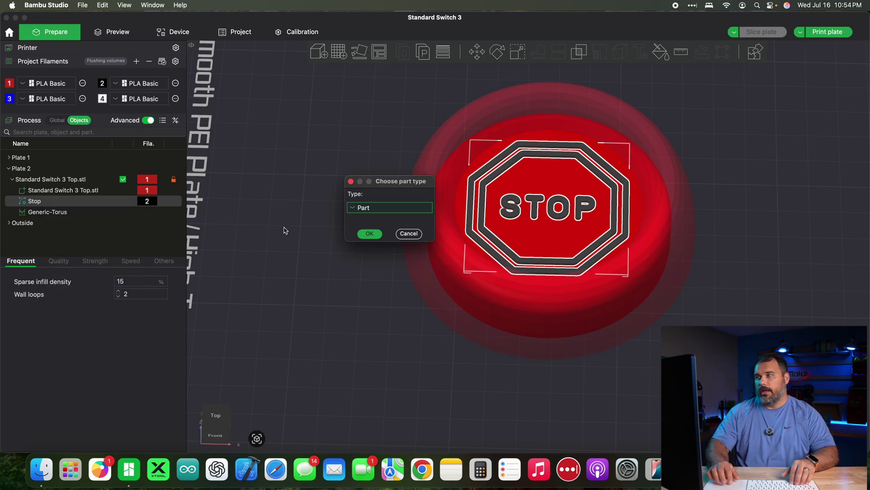
{"action": "left_click", "coordinate": [361, 208]}
{"action": "left_click", "coordinate": [366, 245]}
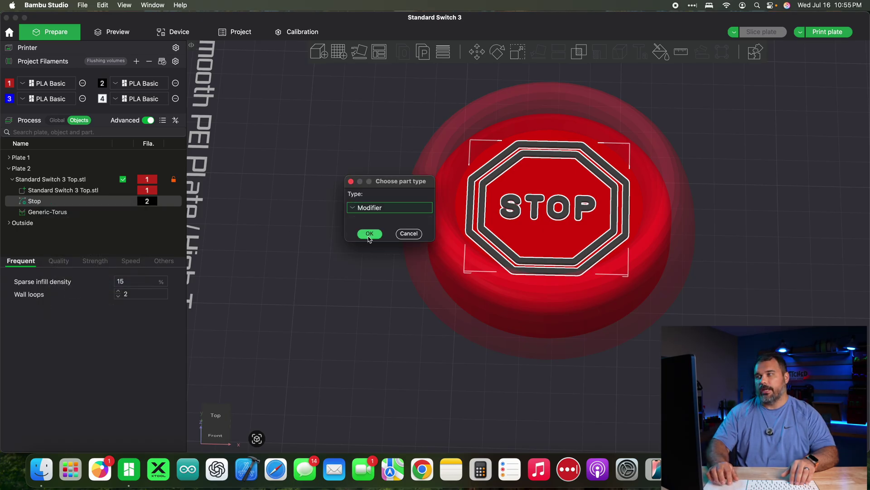
{"action": "left_click", "coordinate": [368, 236]}
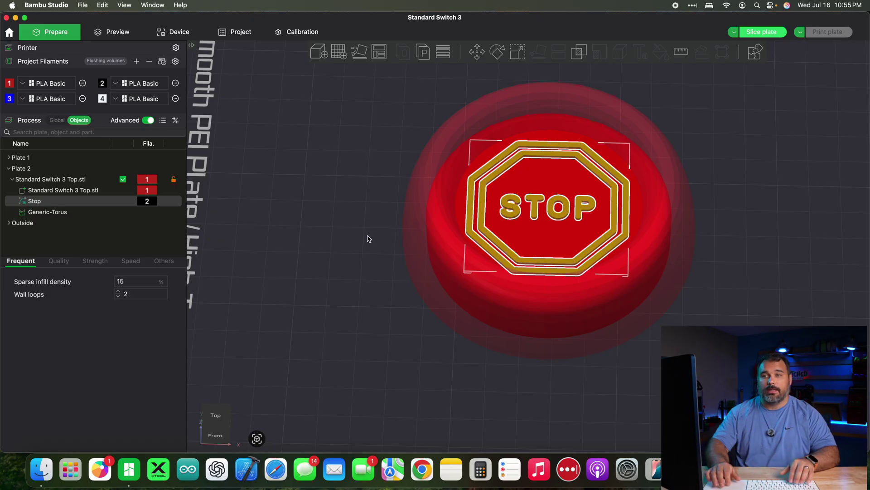
Edit the Stop SVG modifier and set its distance from the surface to -0.64 mm.
{"action": "right_click", "coordinate": [38, 203]}
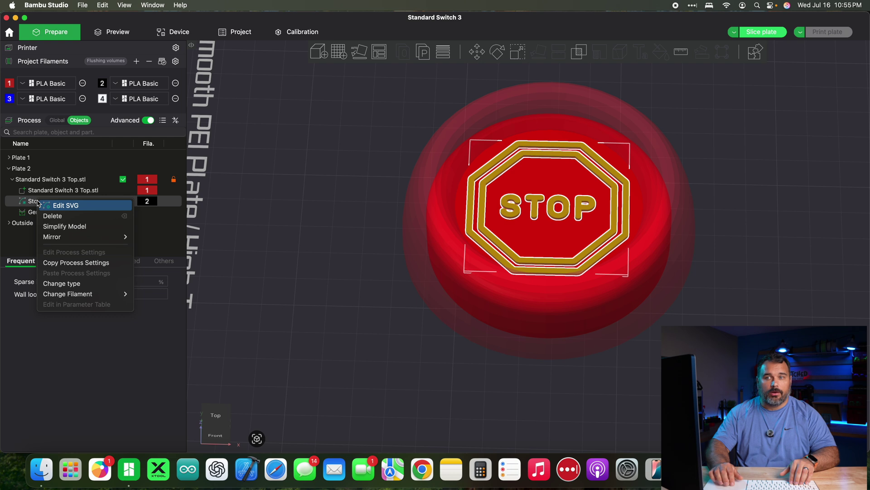
{"action": "left_click", "coordinate": [65, 206]}
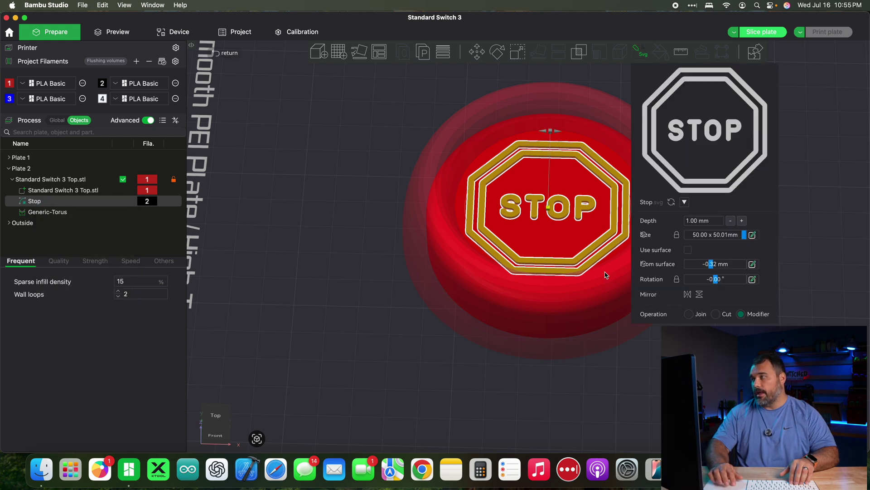
{"action": "left_click", "coordinate": [753, 264]}
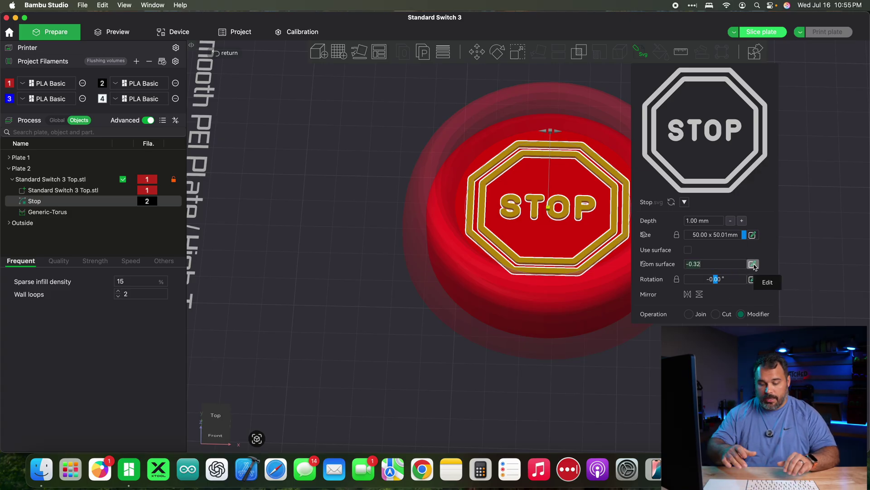
{"action": "type", "text": "-.64"}
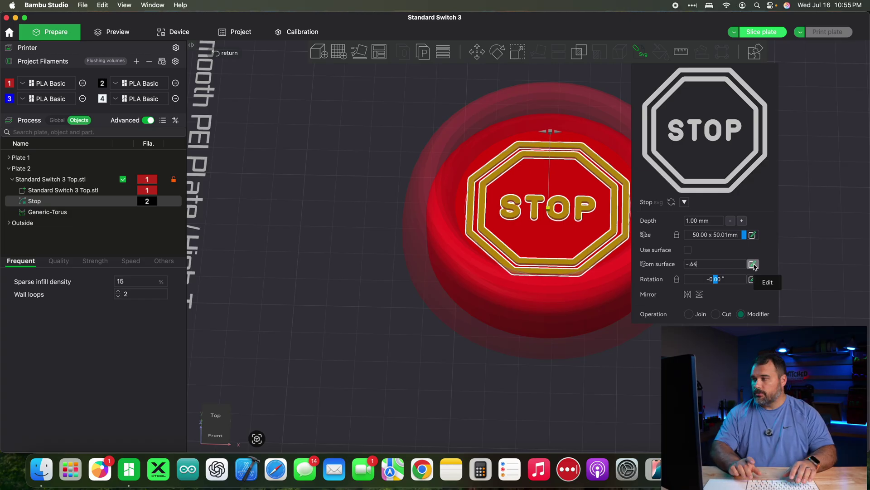
{"action": "key", "text": "Return"}
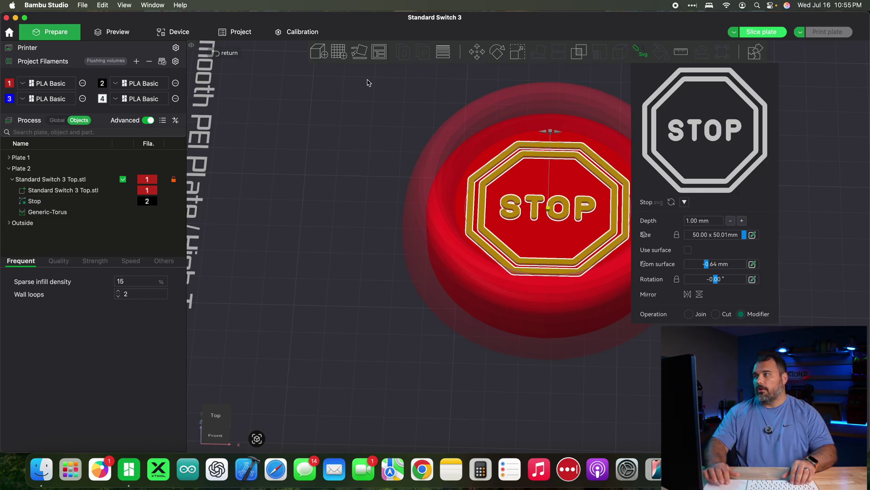
{"action": "left_click", "coordinate": [361, 113]}
Slice plate 2 with the Stop modifier and inspect the button's top layers between layers 103 and 107.
{"action": "left_click", "coordinate": [753, 31]}
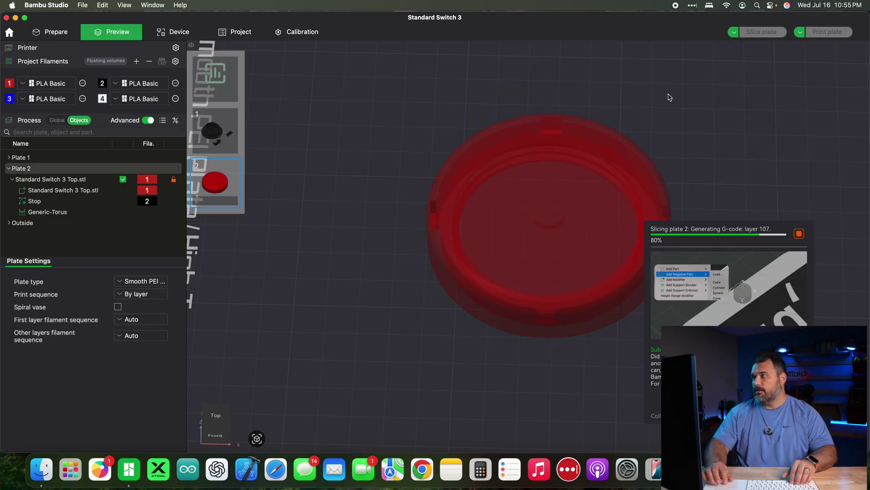
{"action": "mouse_move", "coordinate": [552, 64]}
{"action": "left_mouse_down"}
{"action": "mouse_move", "coordinate": [550, 47]}
{"action": "mouse_move", "coordinate": [552, 59]}
{"action": "left_mouse_up"}
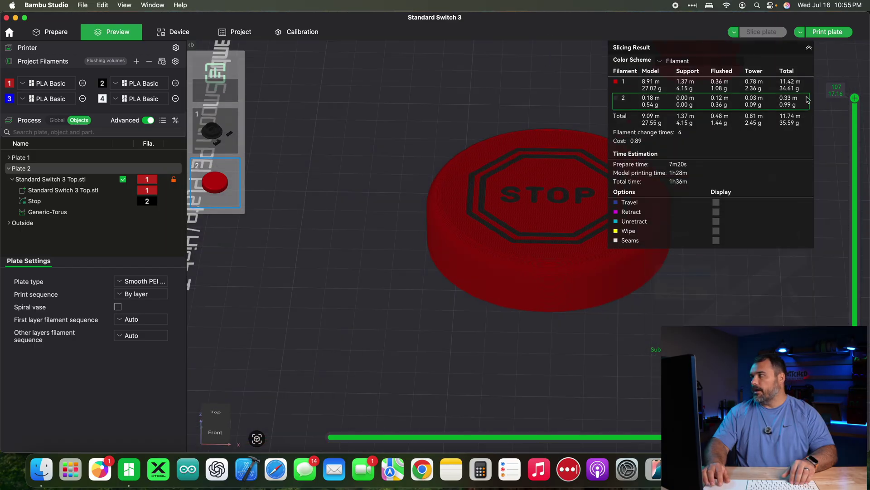
{"action": "mouse_move", "coordinate": [854, 99]}
{"action": "left_mouse_down"}
{"action": "mouse_move", "coordinate": [844, 194]}
{"action": "mouse_move", "coordinate": [854, 113]}
{"action": "left_mouse_up"}
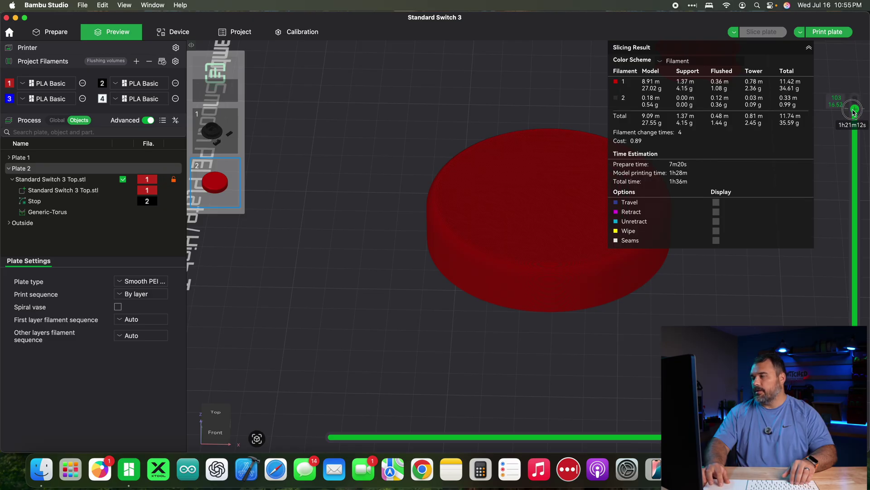
{"action": "left_click_drag", "start_coordinate": [854, 113], "coordinate": [855, 98]}
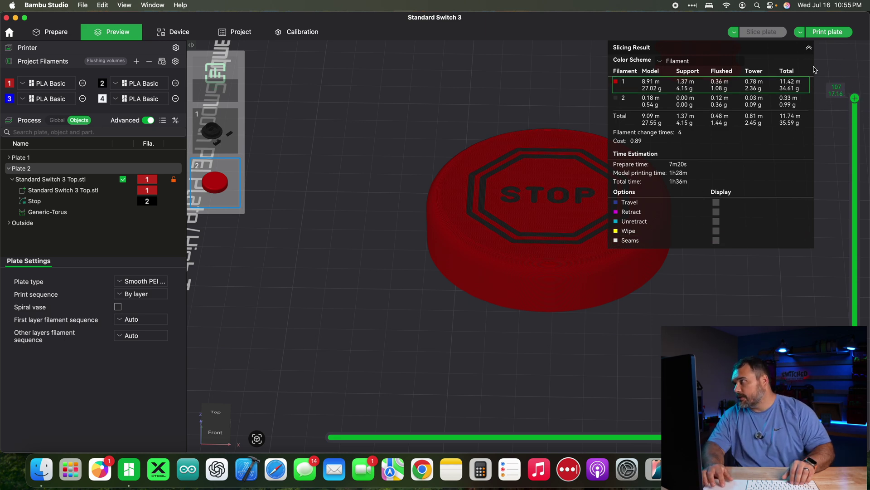
{"action": "left_click", "coordinate": [809, 50]}
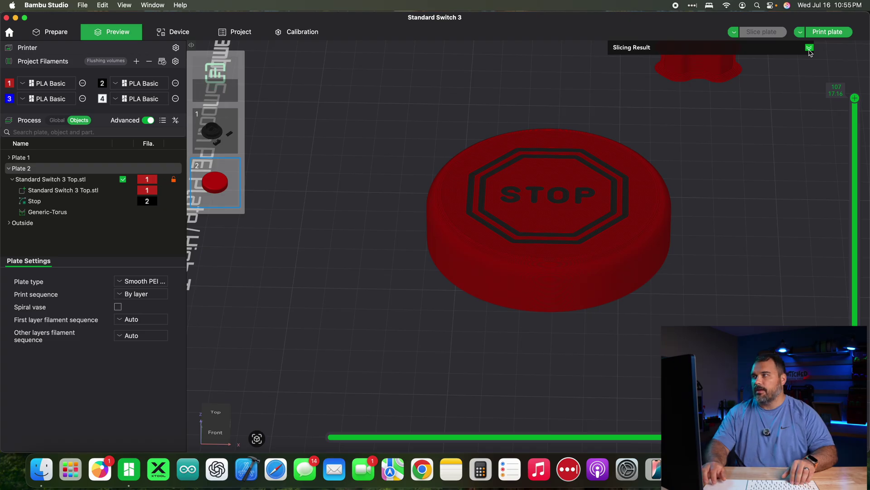